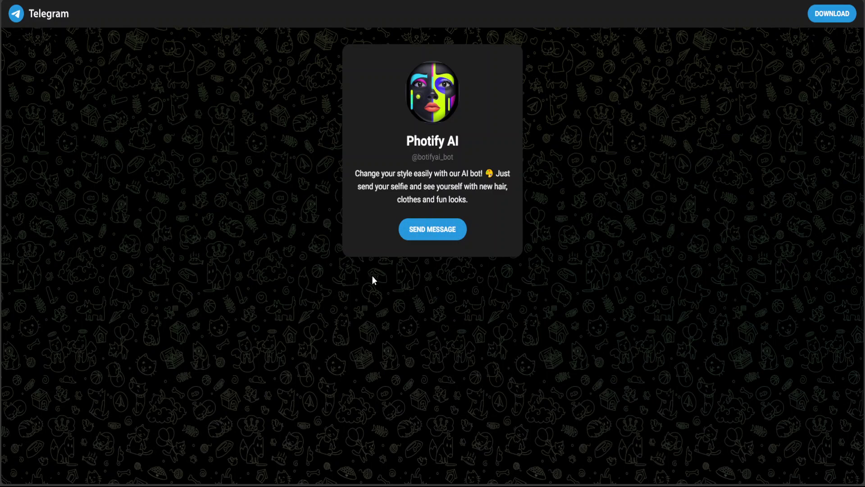
- Start the Photify AI bot chat, then paste the selfie and send it to the bot
left_click(444, 232)
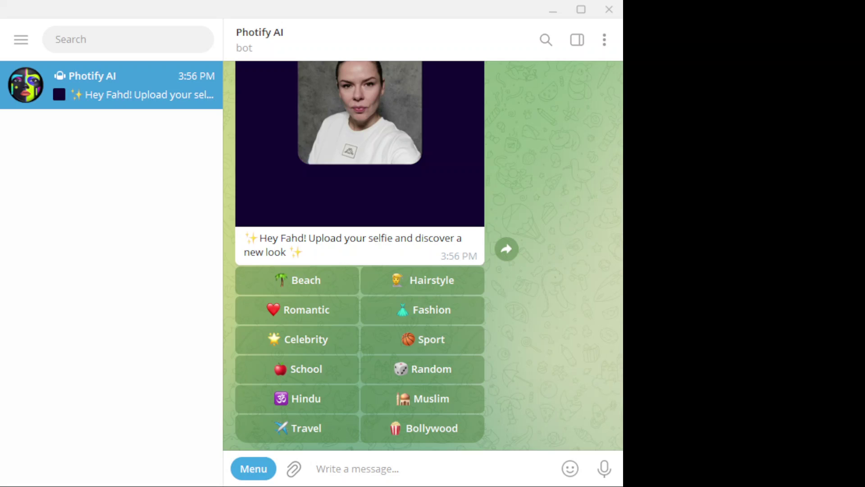
key("ctrl+v")
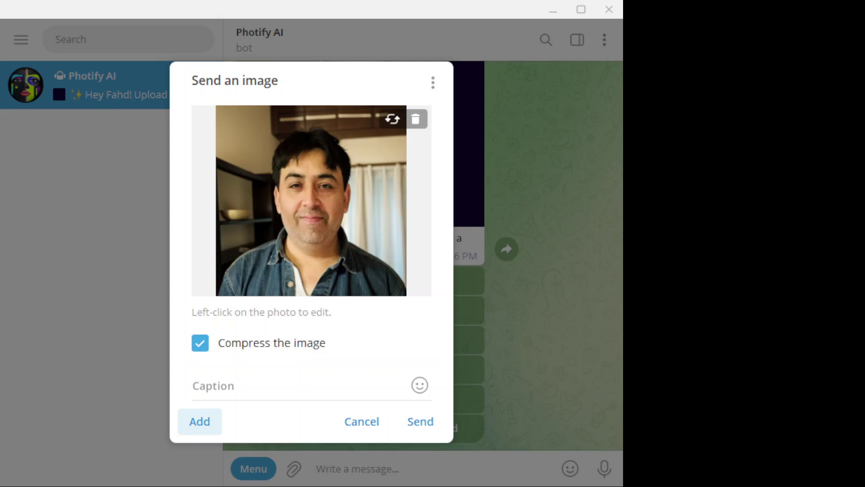
left_click(213, 427)
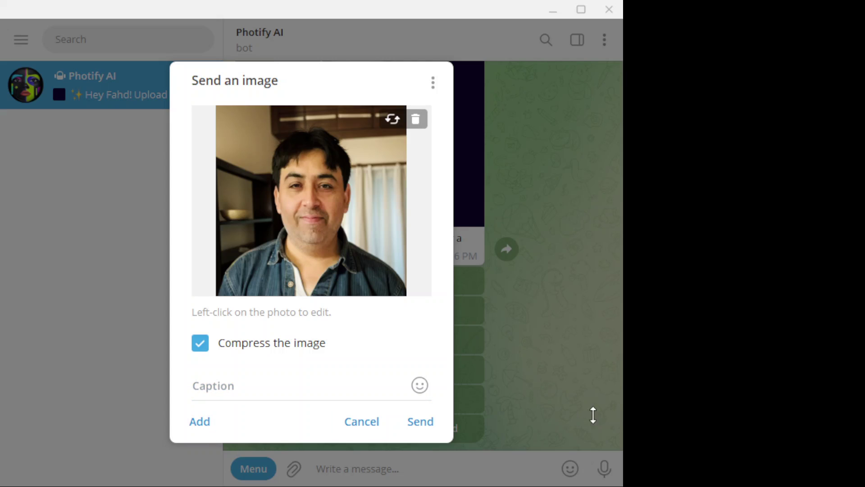
left_click(420, 424)
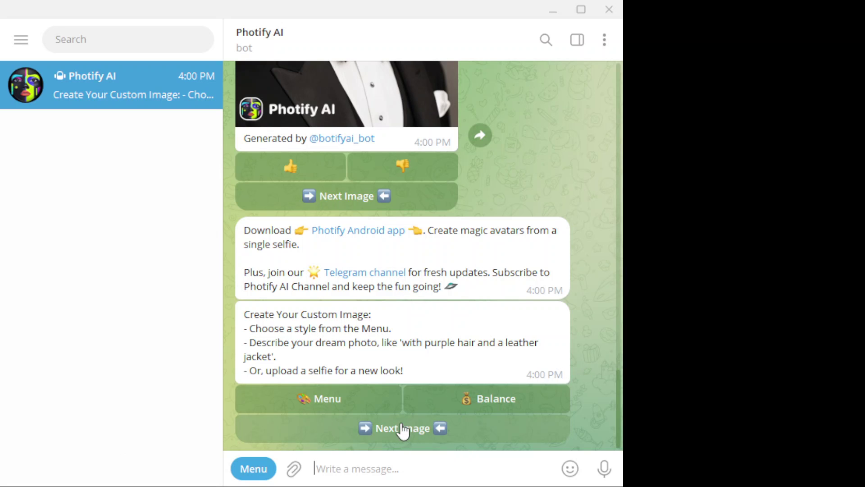
- Scroll back through the bot's first portraits and maximize the Telegram window with Super+Up
mouse_move(621, 398)
left_mouse_down()
mouse_move(619, 316)
mouse_move(620, 332)
left_mouse_up()
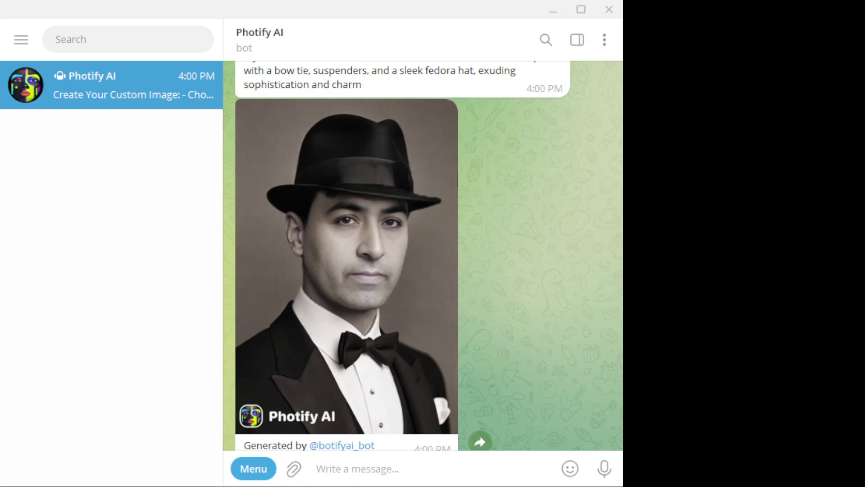
key("super+Up")
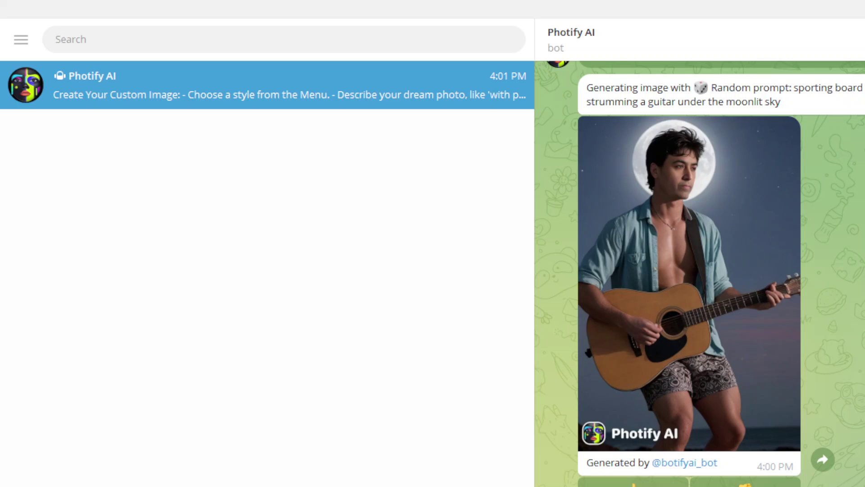
mouse_move(721, 460)
- Scroll down the Photify AI chat to the latest messages
scroll(721, 274, "down", 3)
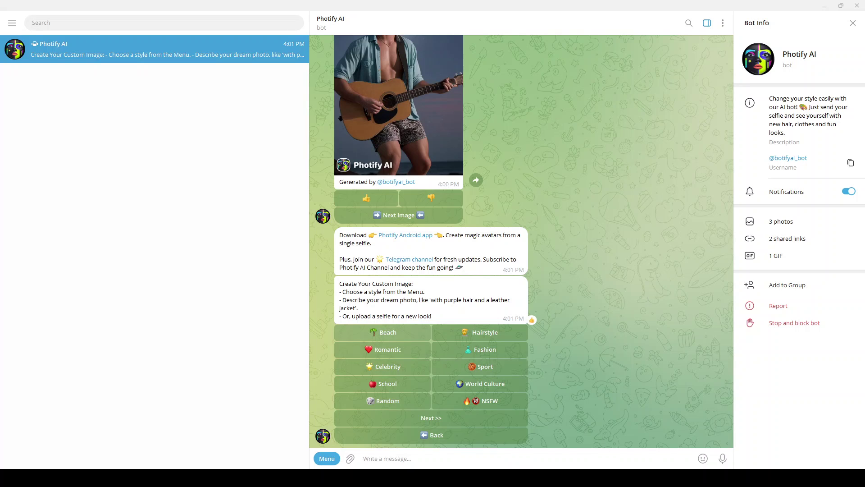
- Request Romantic and Beach style portraits, bringing the style Menu back after each
left_click(349, 350)
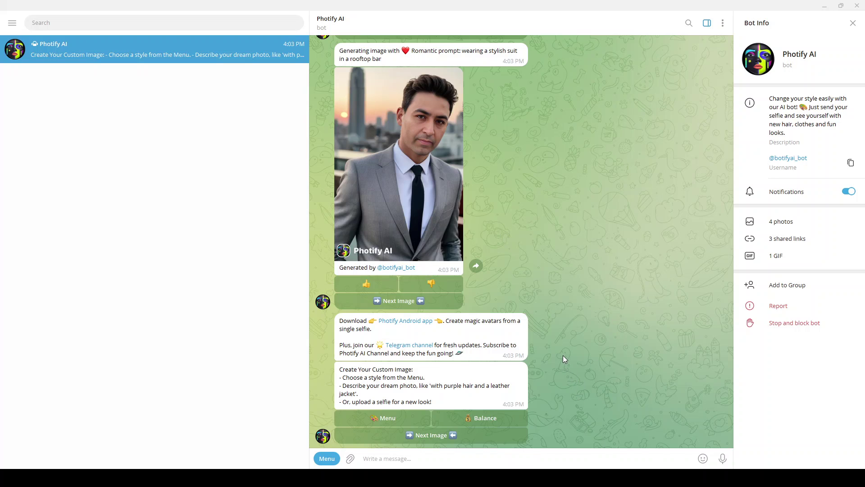
left_click(388, 421)
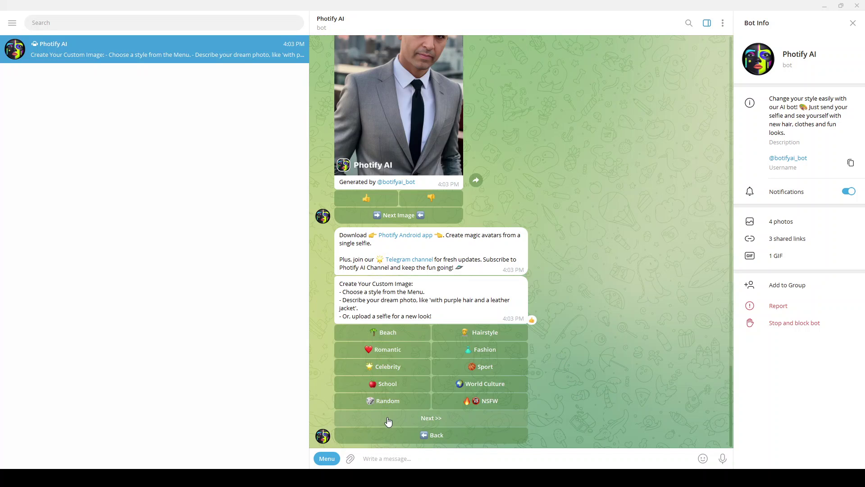
left_click(398, 333)
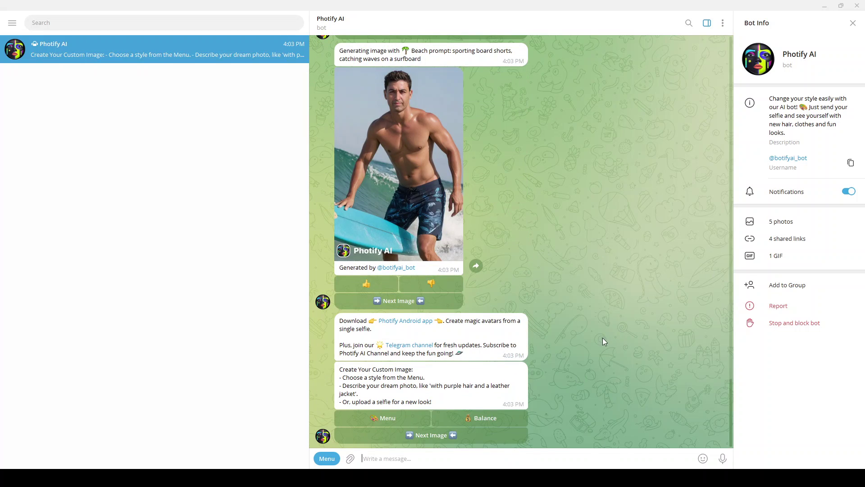
left_click(392, 423)
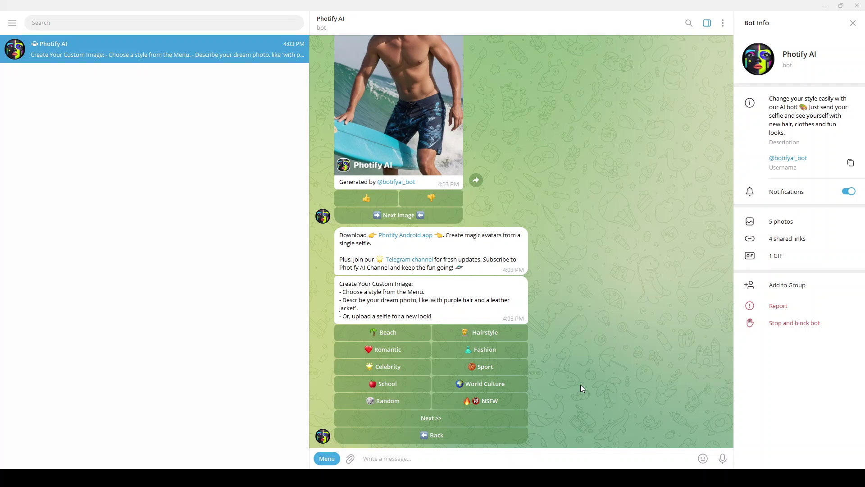
- Request a Fashion portrait, view the NSFW paid-access offer, then go Back to the styles
left_click(490, 351)
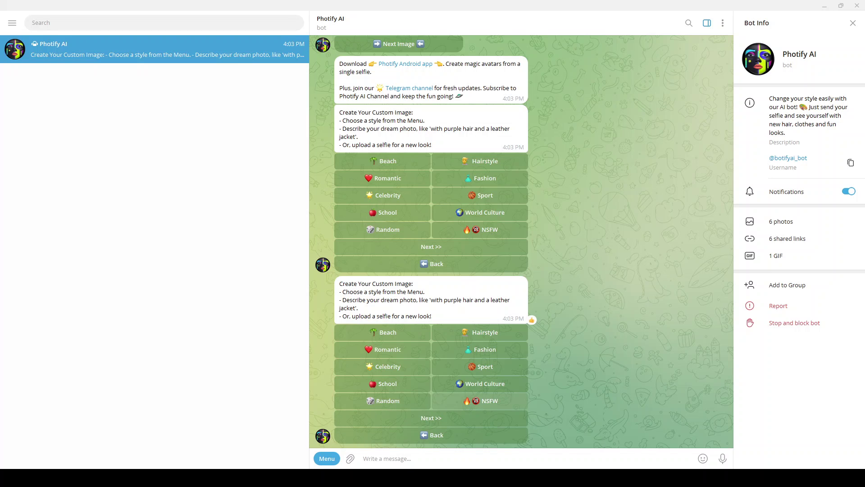
left_click(488, 401)
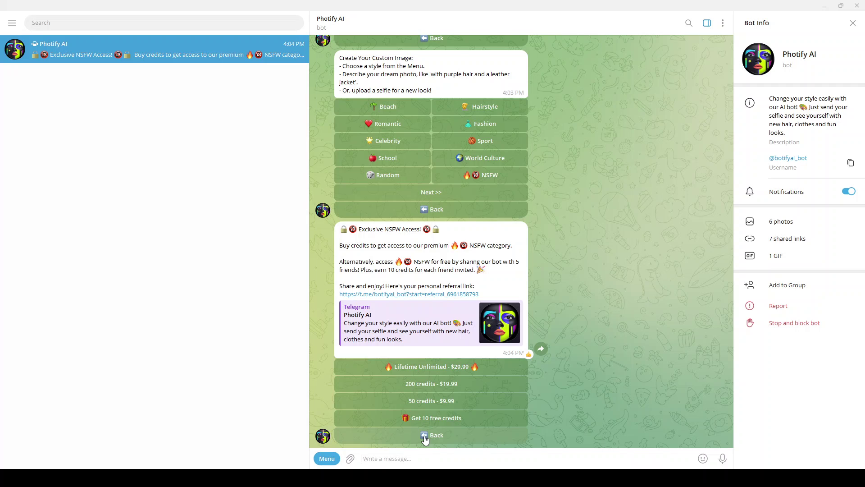
left_click(425, 435)
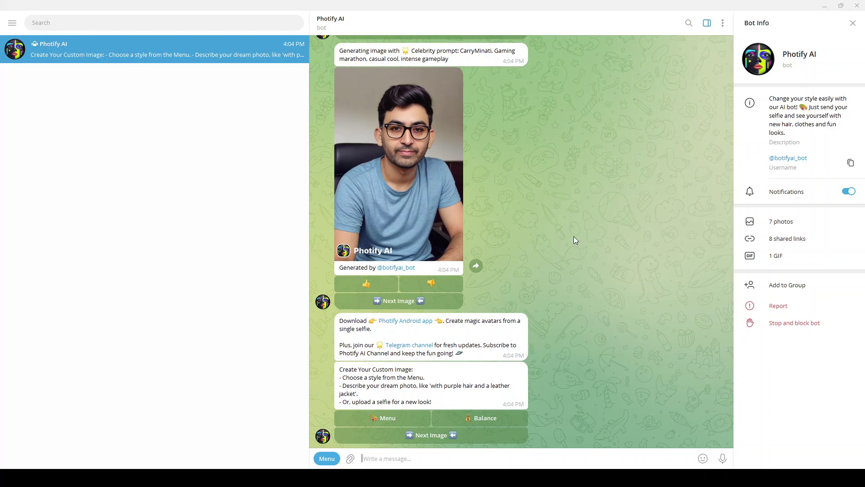
- Reopen the style Menu beneath the bot's Celebrity-style reply
mouse_move(424, 178)
left_click(393, 420)
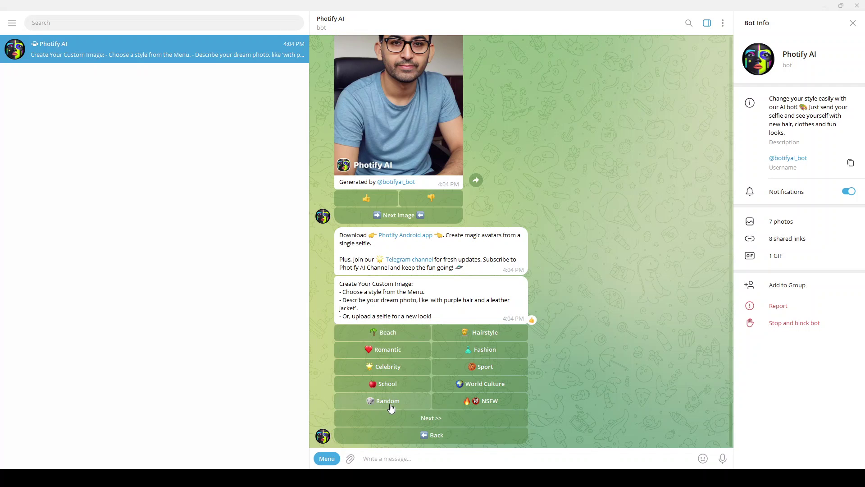
- Request a Random-style portrait from the Photify AI bot
left_click(390, 406)
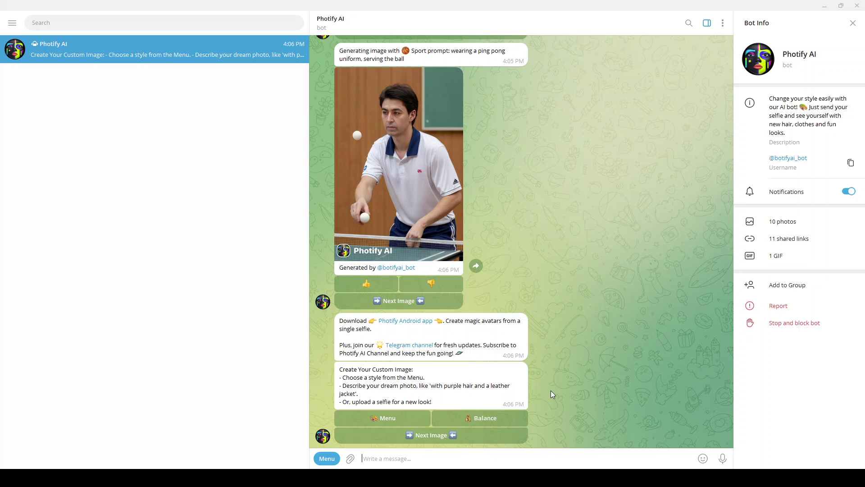
- Send the custom prompts 'riding a horse' and 'performing song on stage' to the bot
type("riding a hor")
type("se")
key("Return")
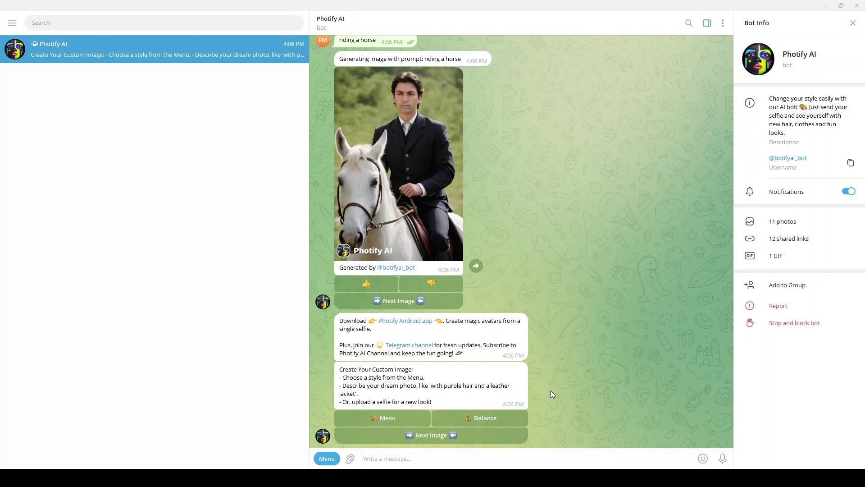
type("performing")
type(" song on stage")
key("Return")
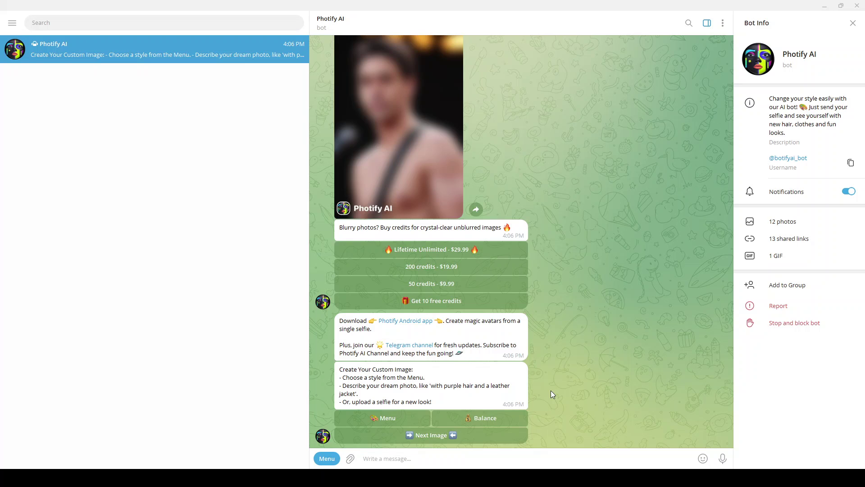
- Send the prompts 'playing flute', 'hippie look' and 'mohawk style' to the bot
type("playing flute")
key("Return")
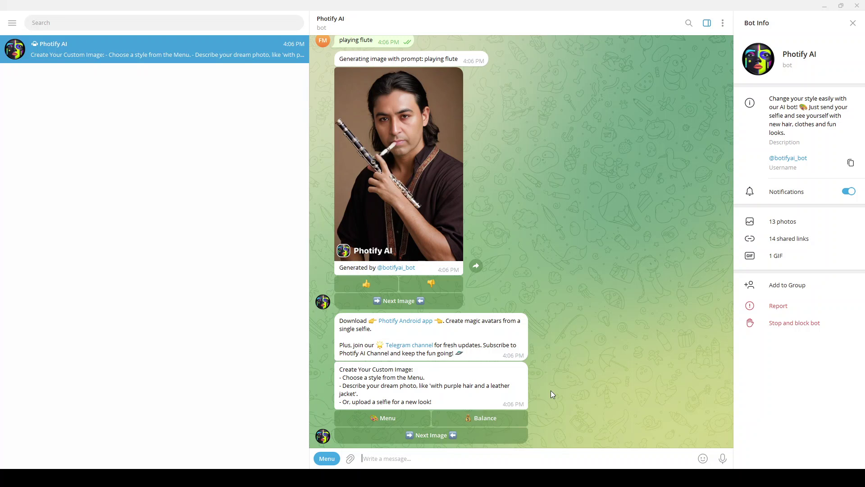
type("hippie look")
key("Return")
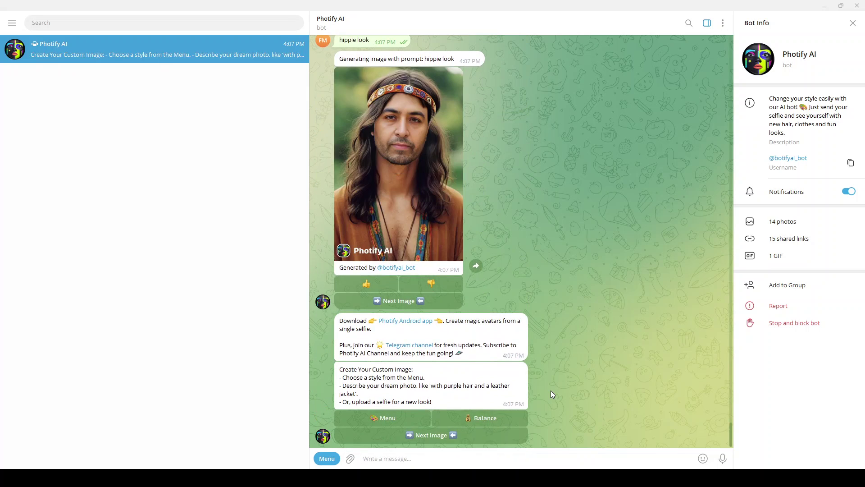
type("mohawk")
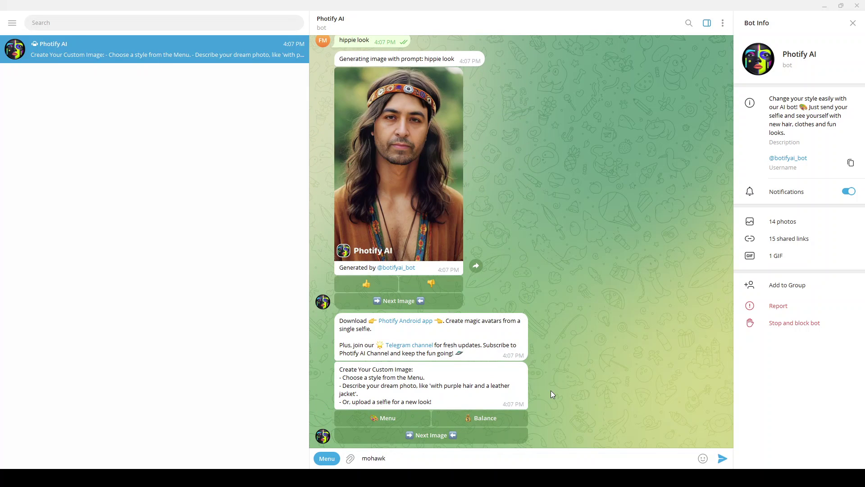
type(" style")
key("Return")
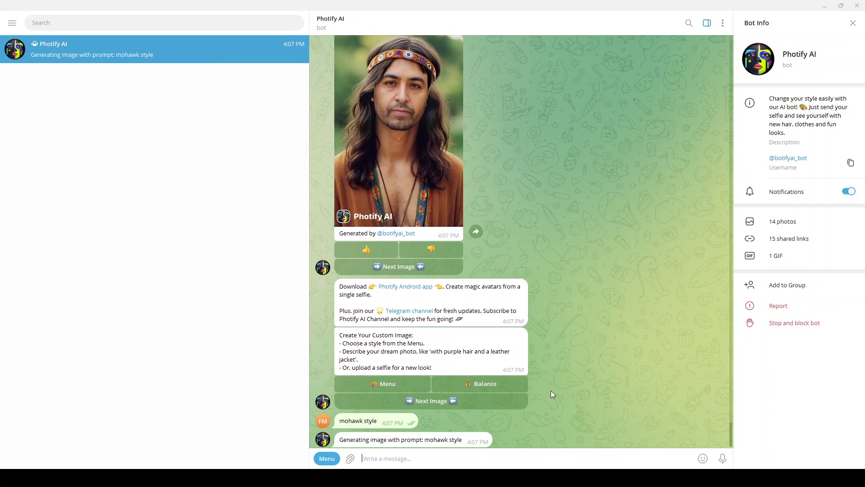